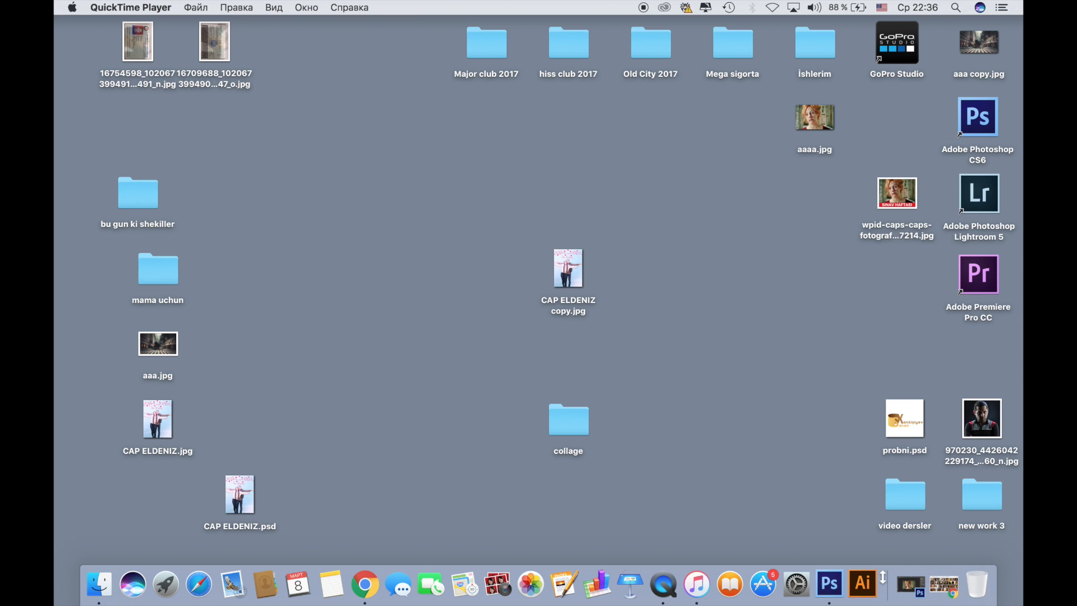
Switch to Photoshop, add a new layer, and select a full-width rectangular strip along the photo's lower edge.
{"action": "left_click", "coordinate": [835, 591]}
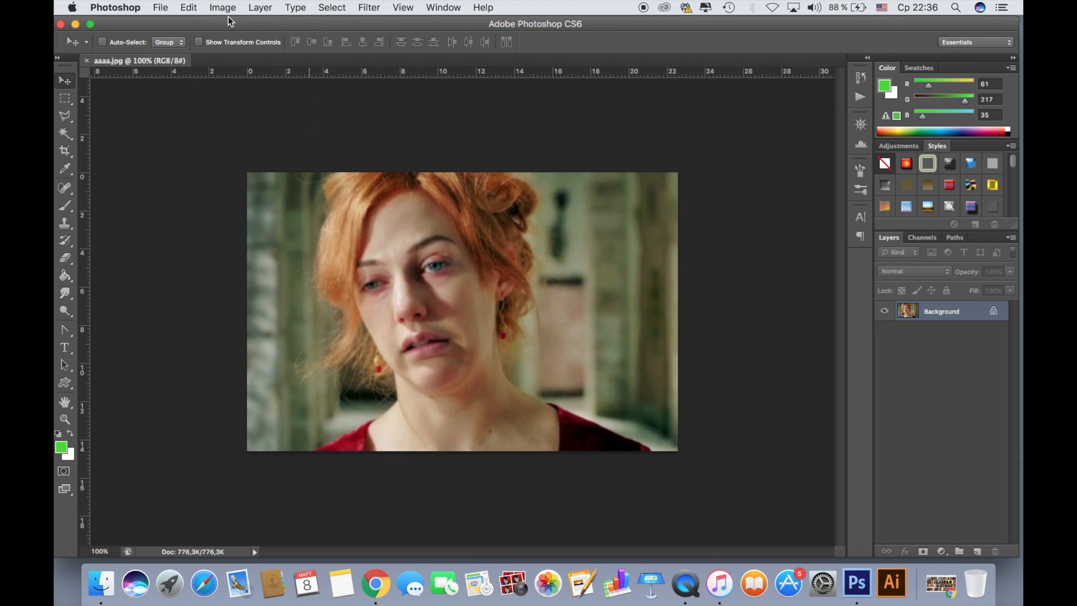
{"action": "left_click", "coordinate": [66, 100]}
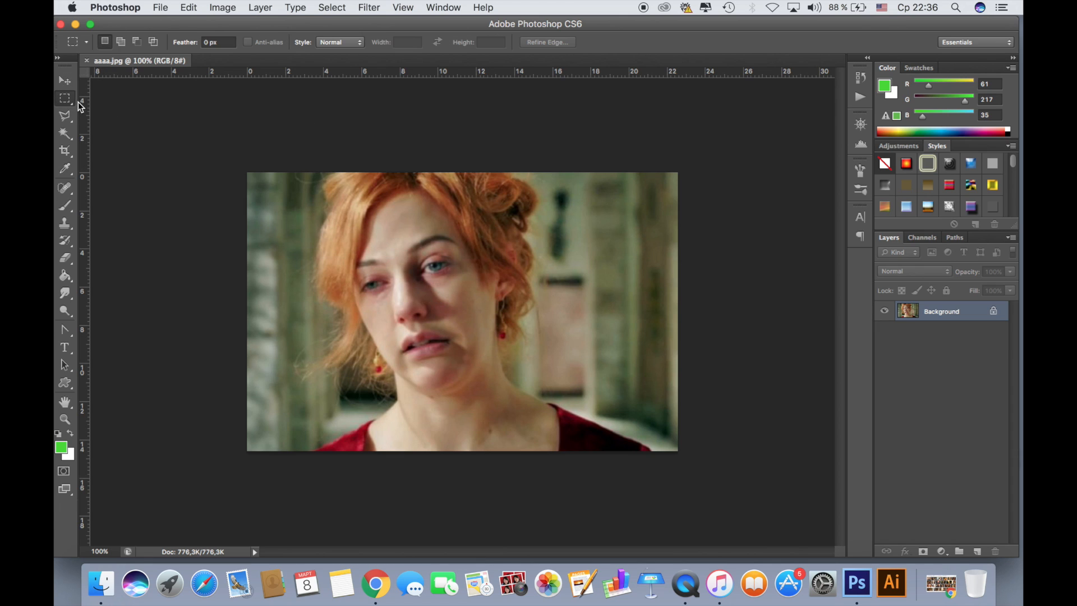
{"action": "left_click", "coordinate": [976, 552]}
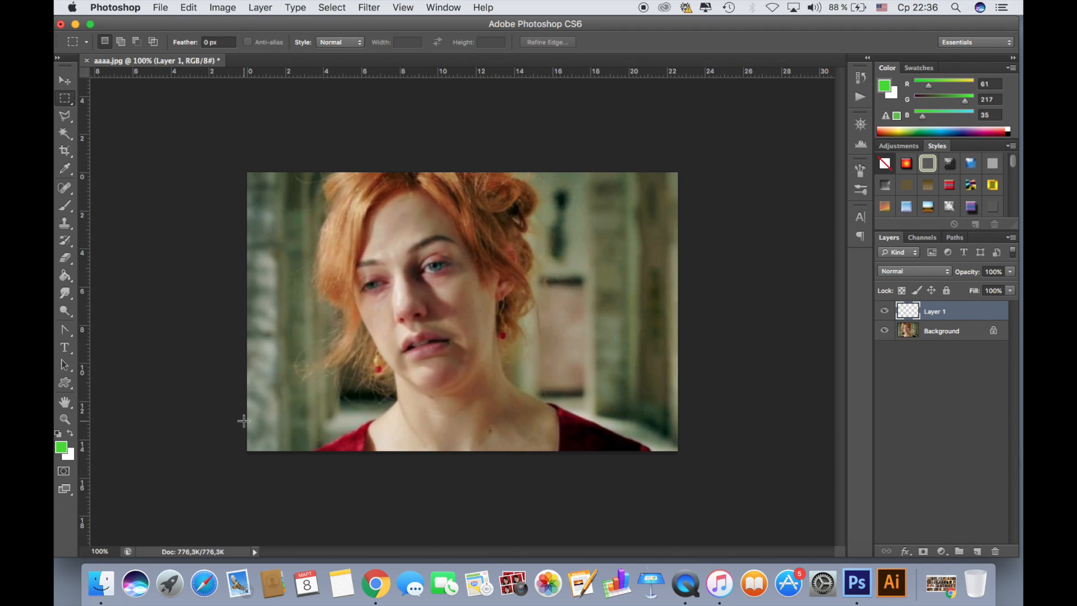
{"action": "left_click_drag", "start_coordinate": [249, 421], "coordinate": [684, 469]}
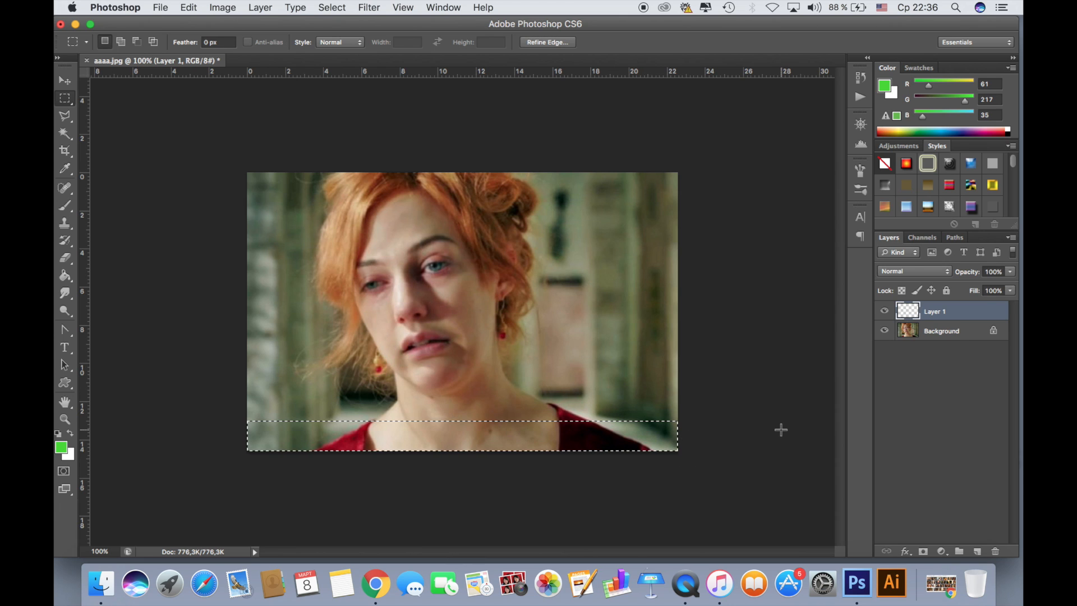
Fill the selected strip with red (RGB 230, 0, 0) using the Paint Bucket, and deselect it.
{"action": "left_click", "coordinate": [65, 275]}
{"action": "left_click", "coordinate": [61, 447]}
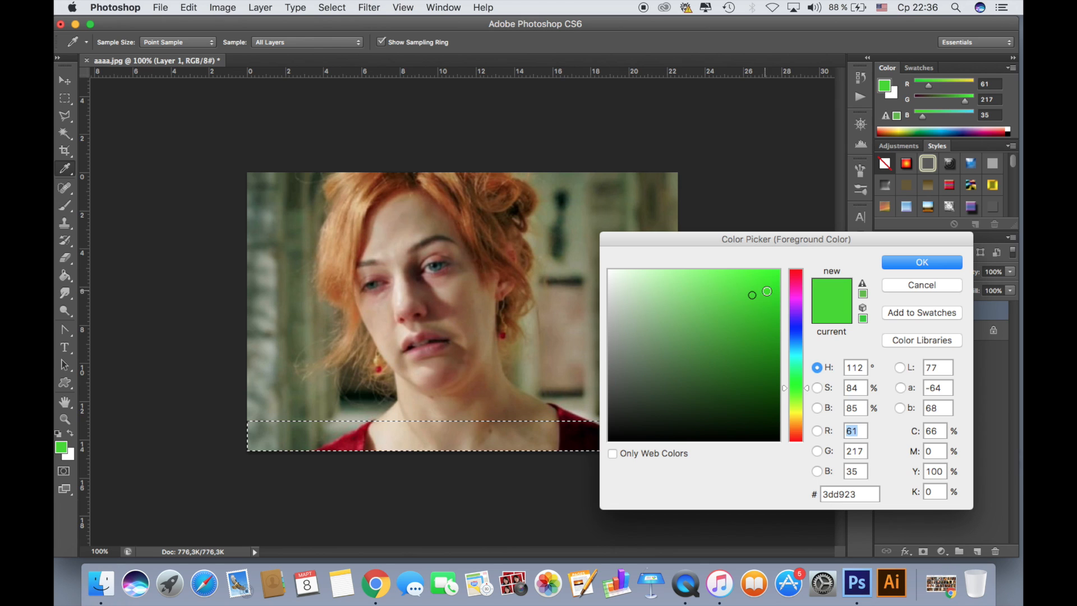
{"action": "left_click", "coordinate": [797, 292]}
{"action": "mouse_move", "coordinate": [798, 292]}
{"action": "left_mouse_down"}
{"action": "mouse_move", "coordinate": [802, 244]}
{"action": "mouse_move", "coordinate": [769, 298]}
{"action": "mouse_move", "coordinate": [782, 286]}
{"action": "left_mouse_up"}
{"action": "left_click", "coordinate": [916, 263]}
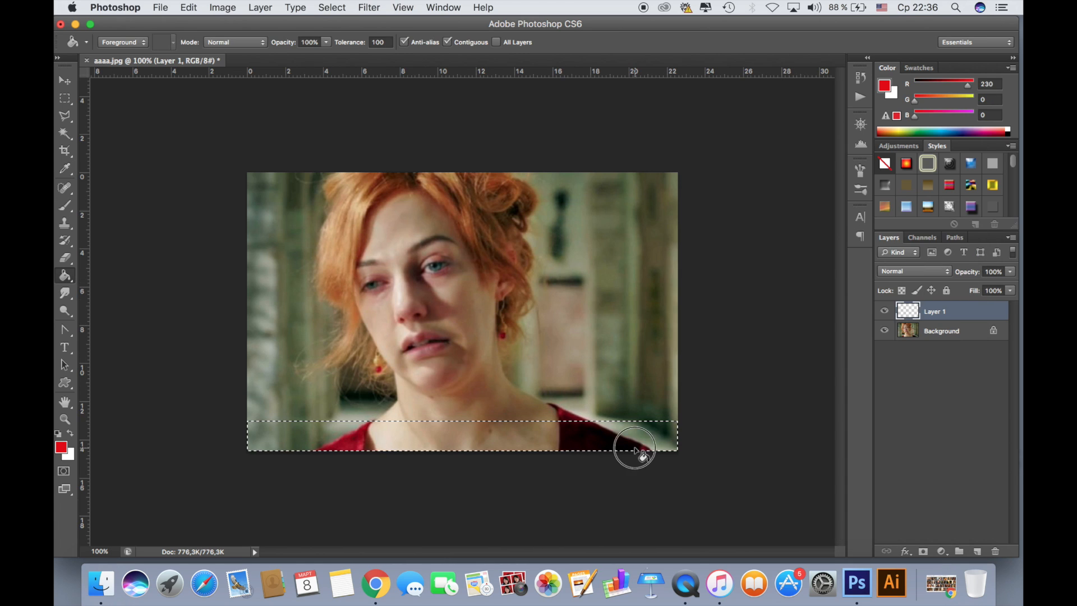
{"action": "left_click", "coordinate": [631, 443]}
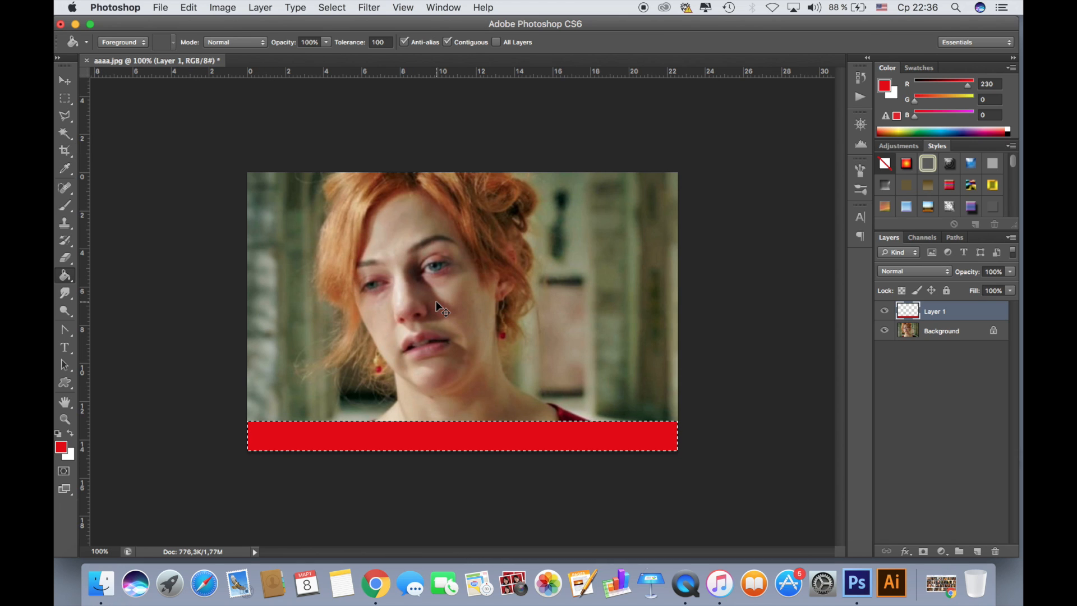
{"action": "key", "text": "super+d"}
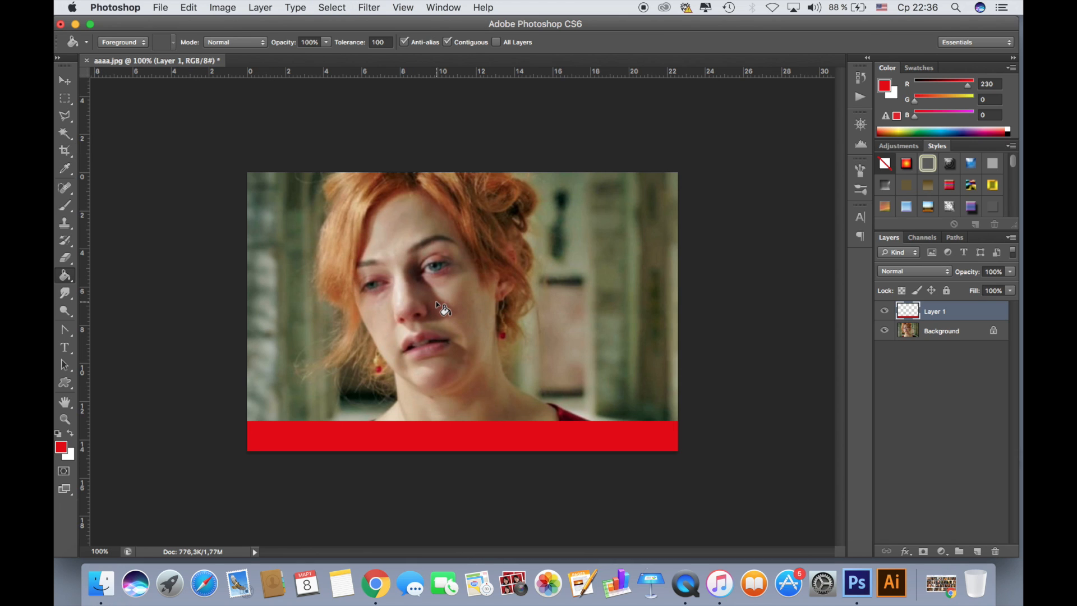
Start a text line on the photo above the red strip and change the keyboard language to Azerbaijani.
{"action": "key", "text": "t"}
{"action": "left_click", "coordinate": [315, 332]}
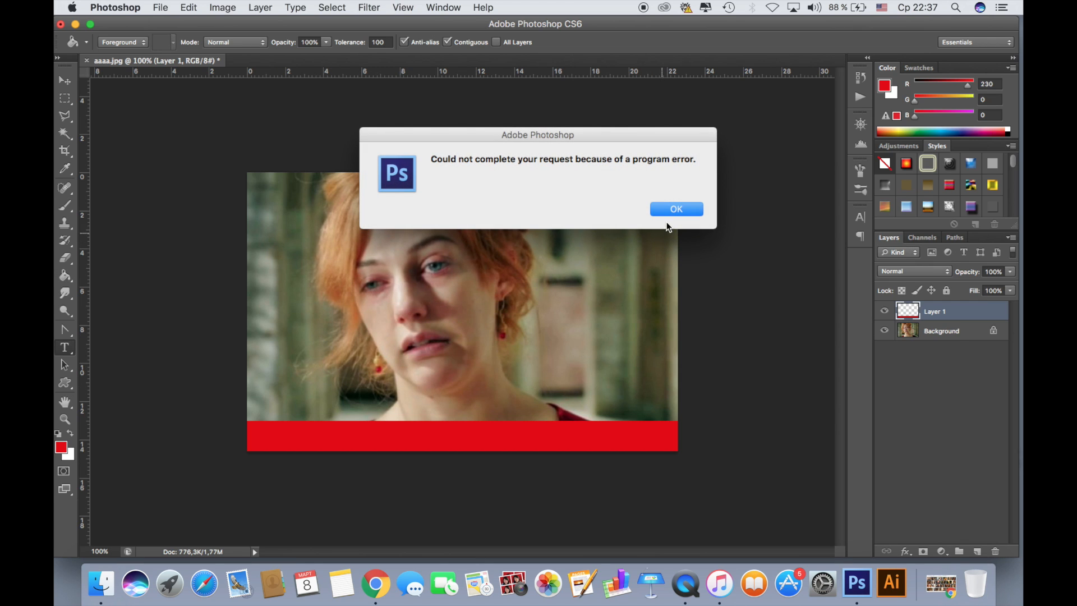
{"action": "left_click", "coordinate": [673, 207]}
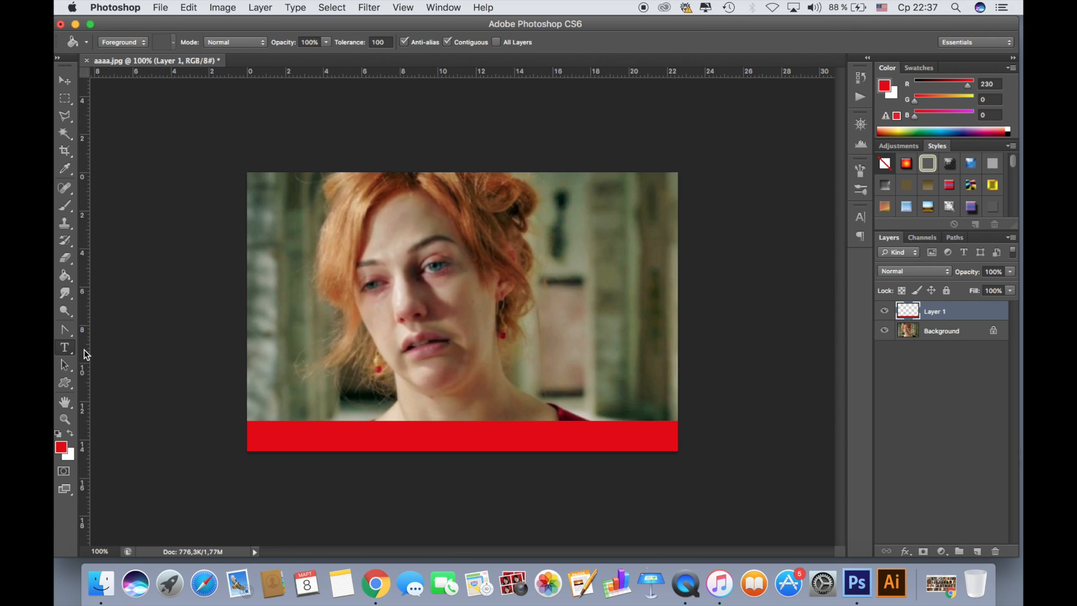
{"action": "left_click", "coordinate": [307, 380]}
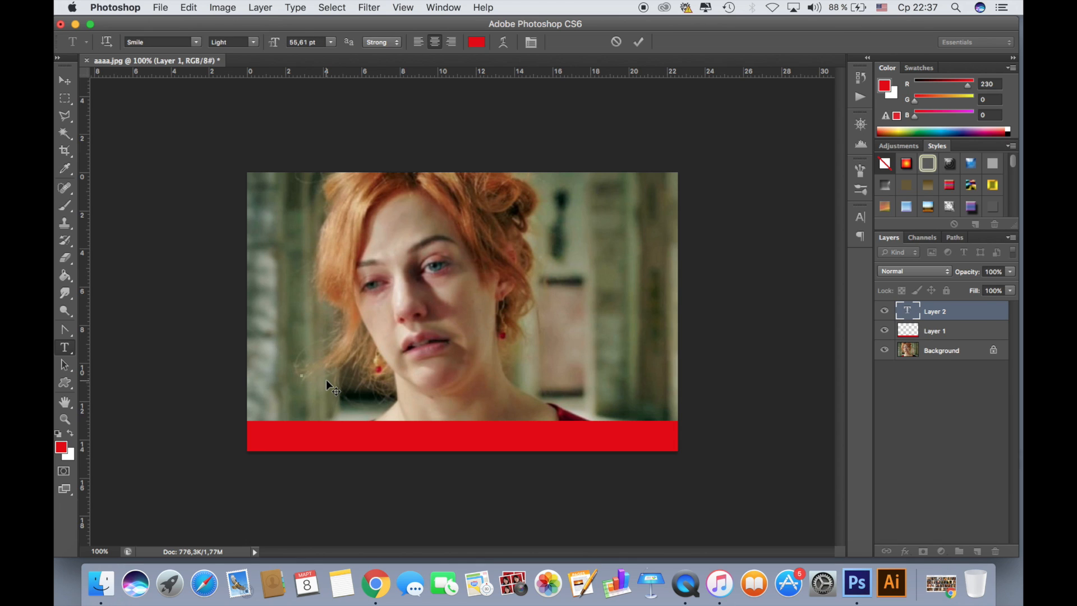
{"action": "type", "text": "men"}
{"action": "key", "text": "BackSpace"}
{"action": "key", "text": "BackSpace"}
{"action": "left_click", "coordinate": [881, 8]}
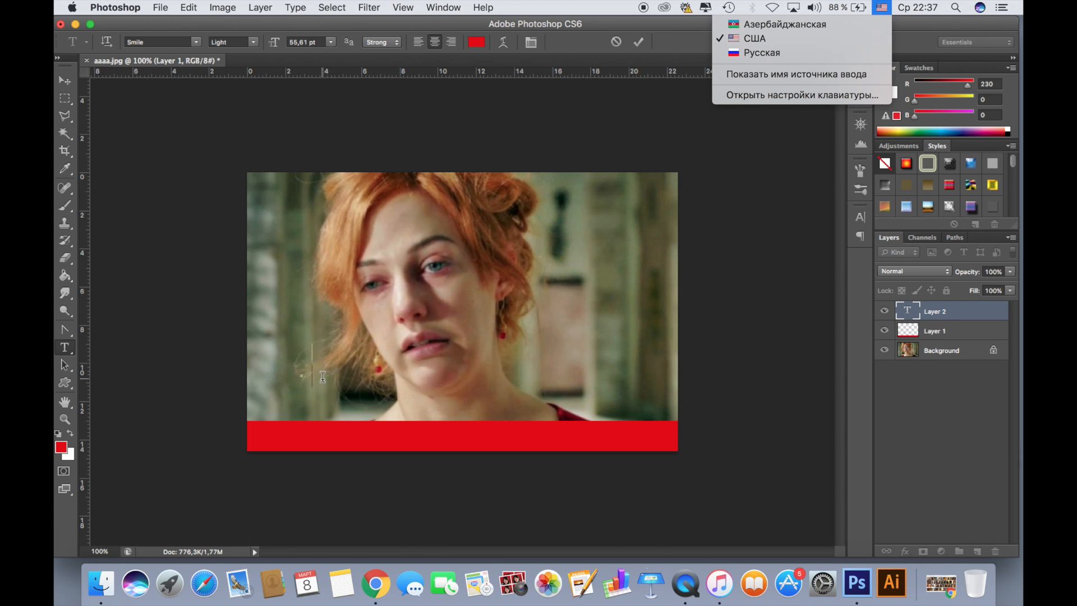
{"action": "left_click", "coordinate": [805, 26]}
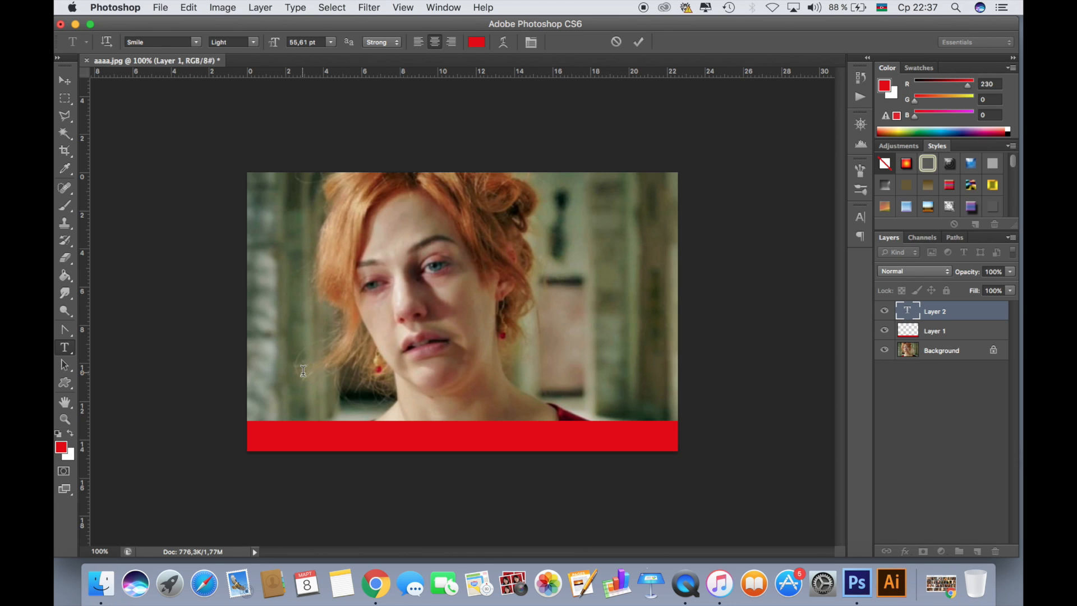
Enter the caption text "mən səhər işə gedındı" in the text line.
{"action": "type", "text": "m"}
{"action": "type", "text": "ə"}
{"action": "type", "text": "n"}
{"action": "type", "text": " sə"}
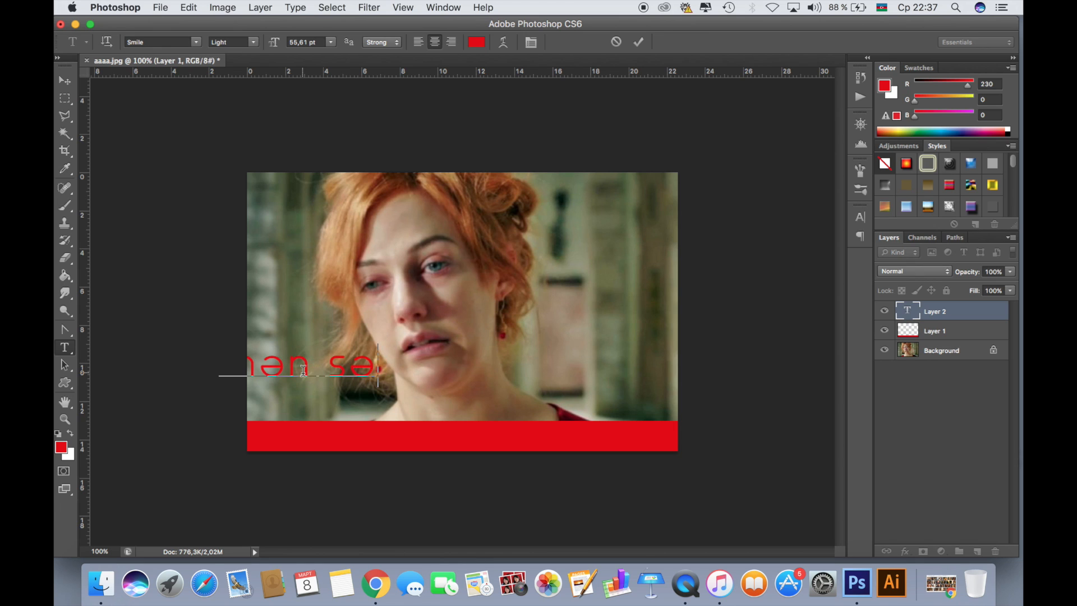
{"action": "type", "text": "hər"}
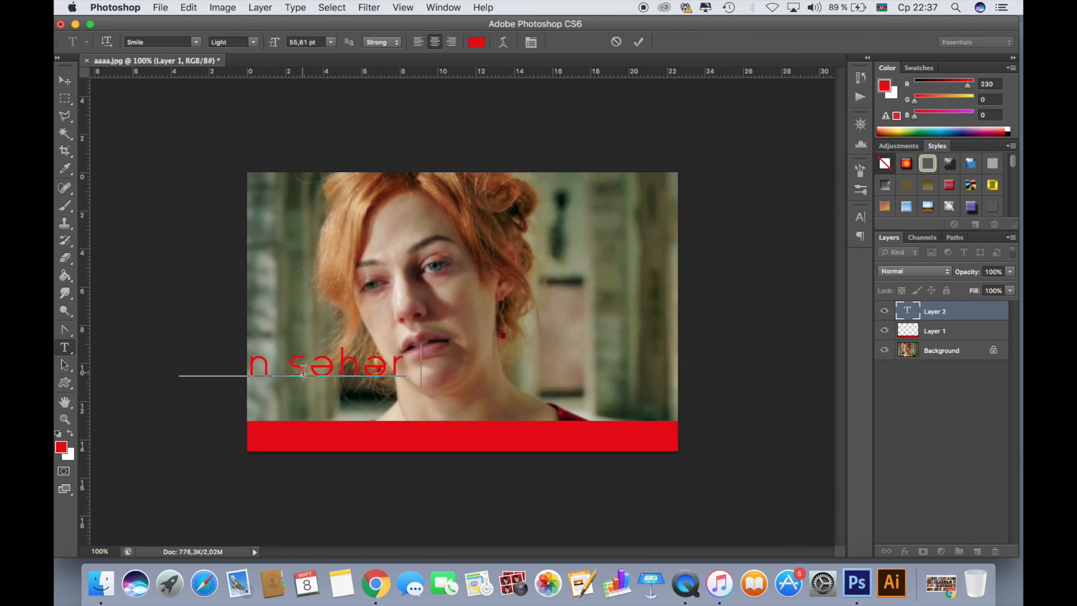
{"action": "type", "text": " işə"}
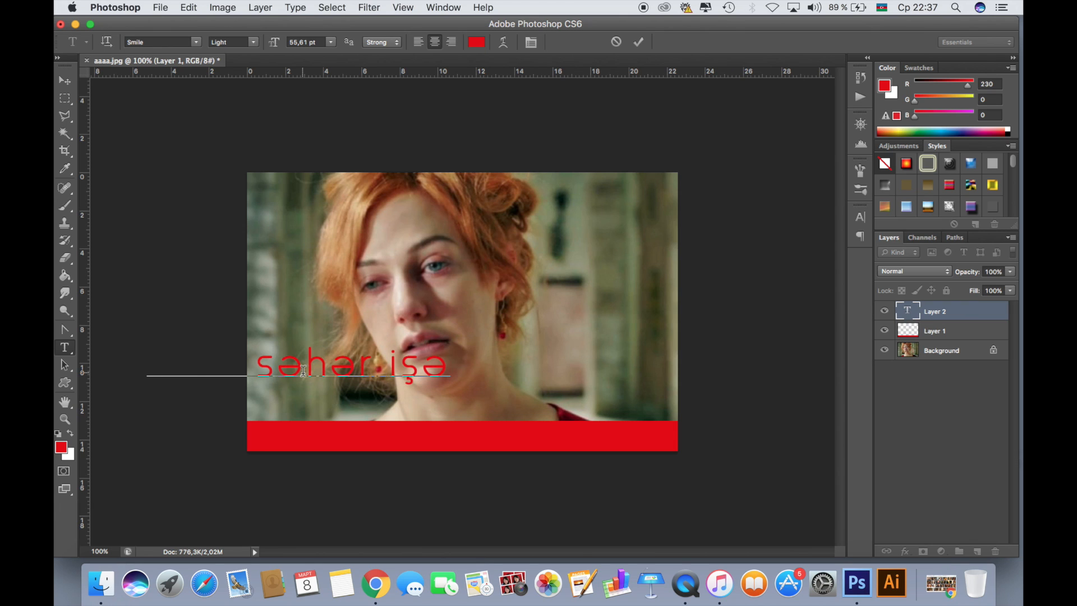
{"action": "type", "text": " gedındı"}
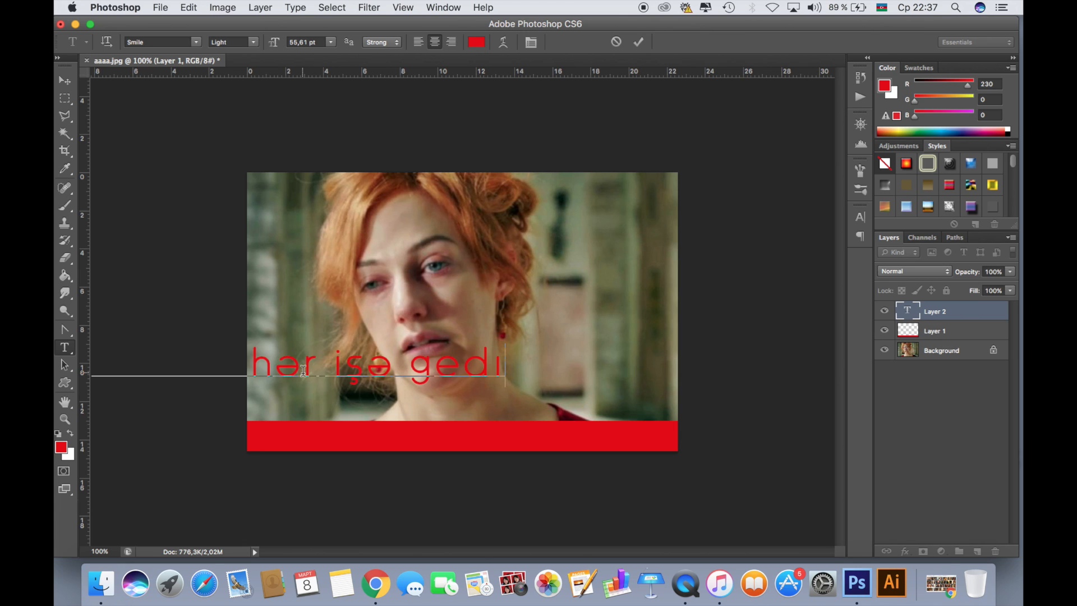
Correct the last word of the caption to "gedəndə".
{"action": "triple_click", "coordinate": [319, 370]}
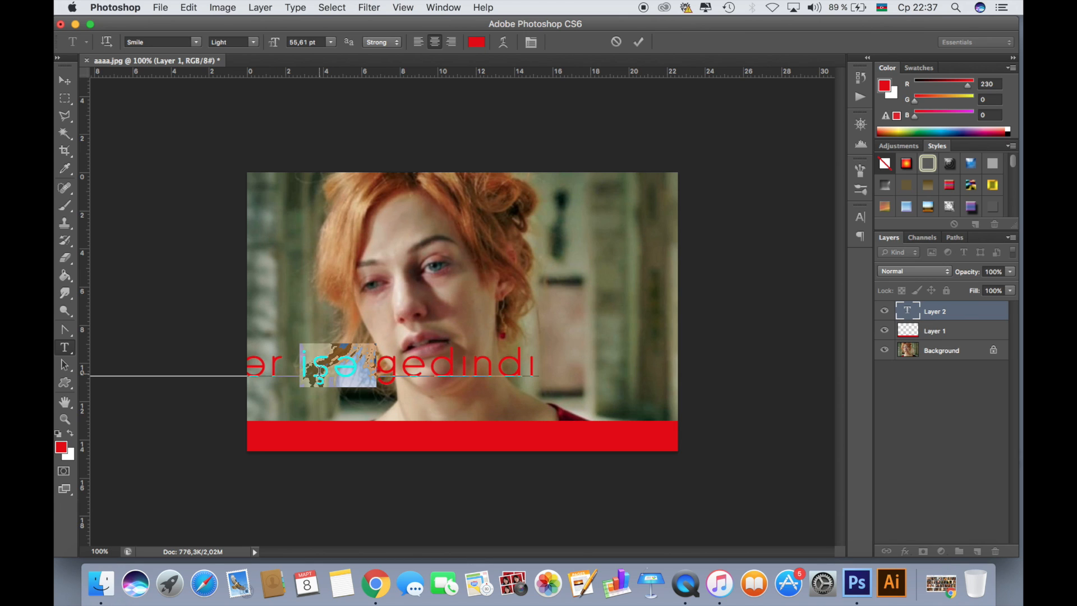
{"action": "left_click", "coordinate": [471, 367]}
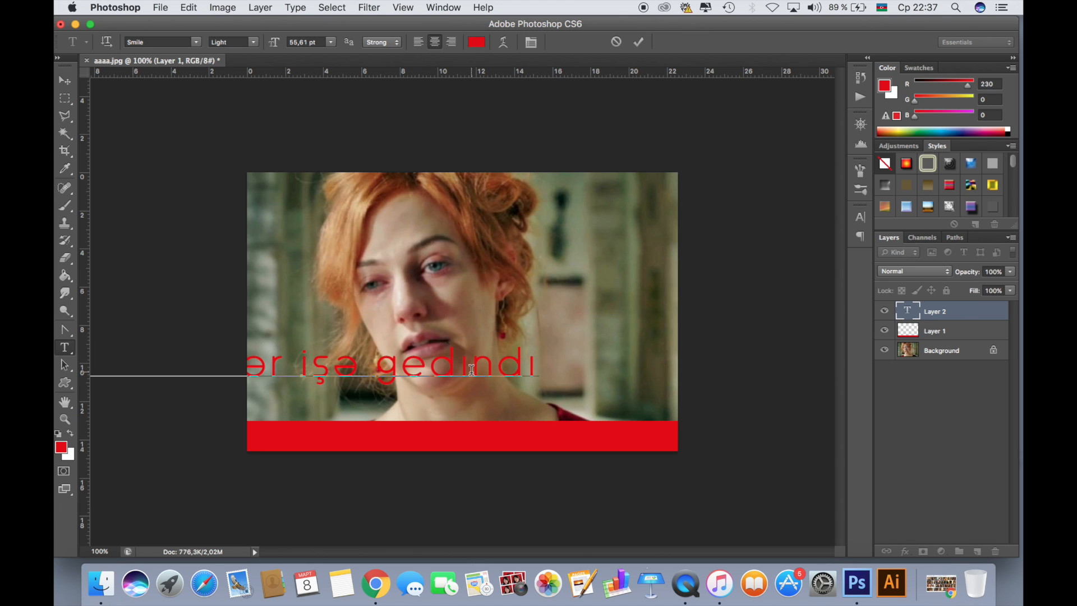
{"action": "key", "text": "BackSpace"}
{"action": "type", "text": "ə"}
{"action": "key", "text": "BackSpace"}
{"action": "type", "text": "əndə"}
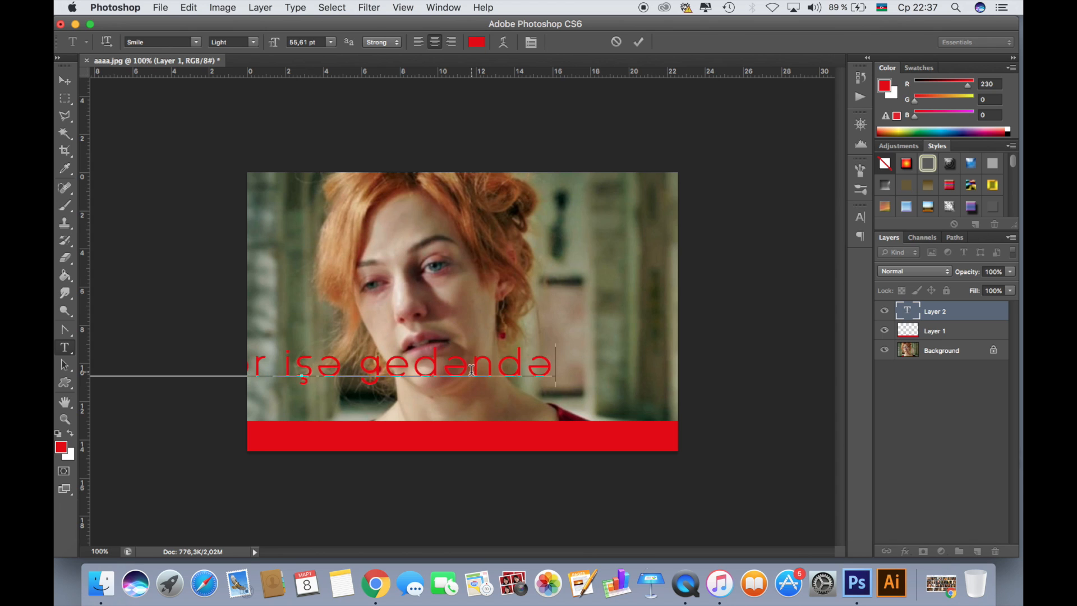
Select the whole caption and change its text color to white (ffffff).
{"action": "triple_click", "coordinate": [471, 368]}
{"action": "left_click", "coordinate": [476, 42]}
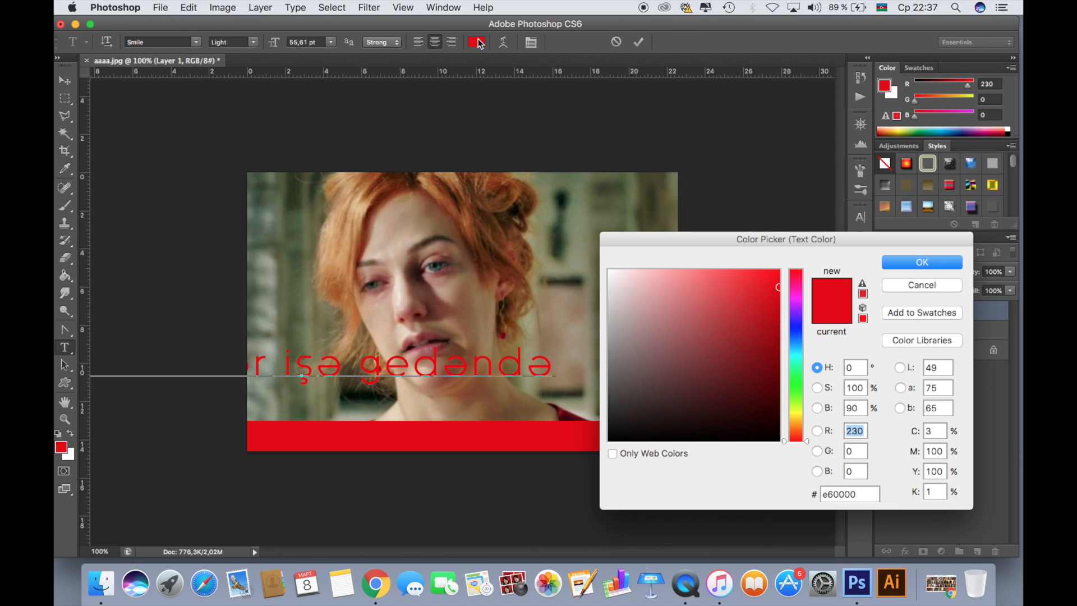
{"action": "left_click_drag", "start_coordinate": [639, 360], "coordinate": [568, 237]}
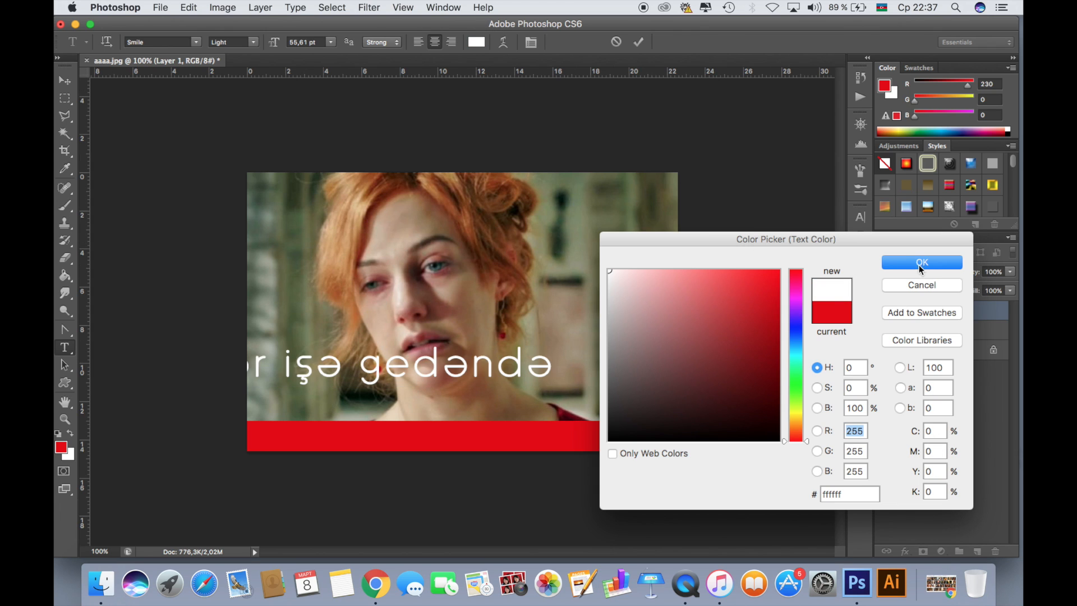
{"action": "left_click", "coordinate": [922, 262]}
Scale the caption down proportionally to about half its size with the Move tool's transform controls.
{"action": "left_click", "coordinate": [65, 80]}
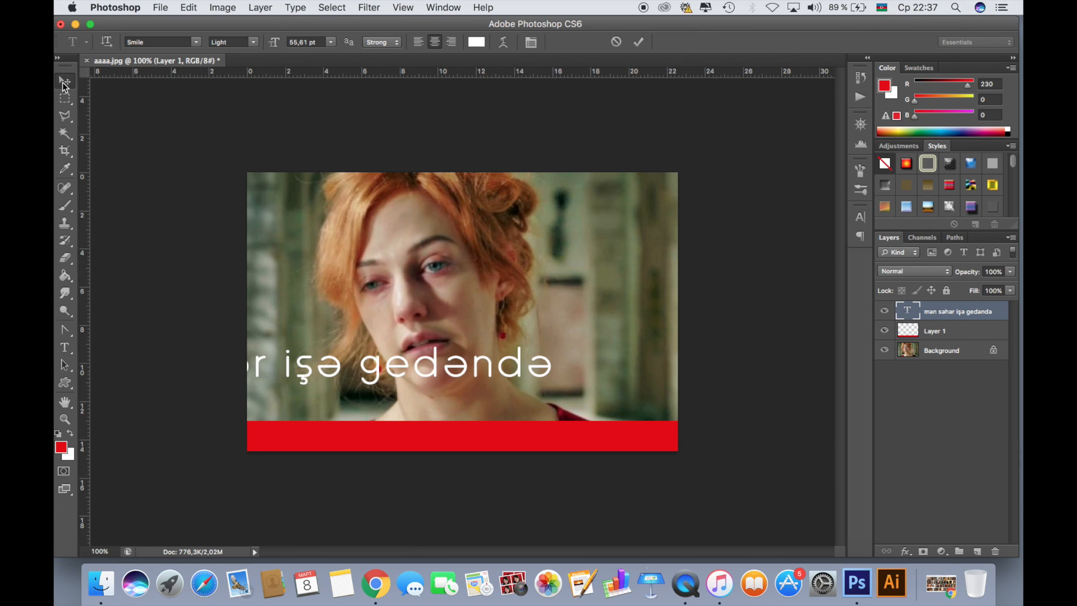
{"action": "left_click", "coordinate": [552, 348]}
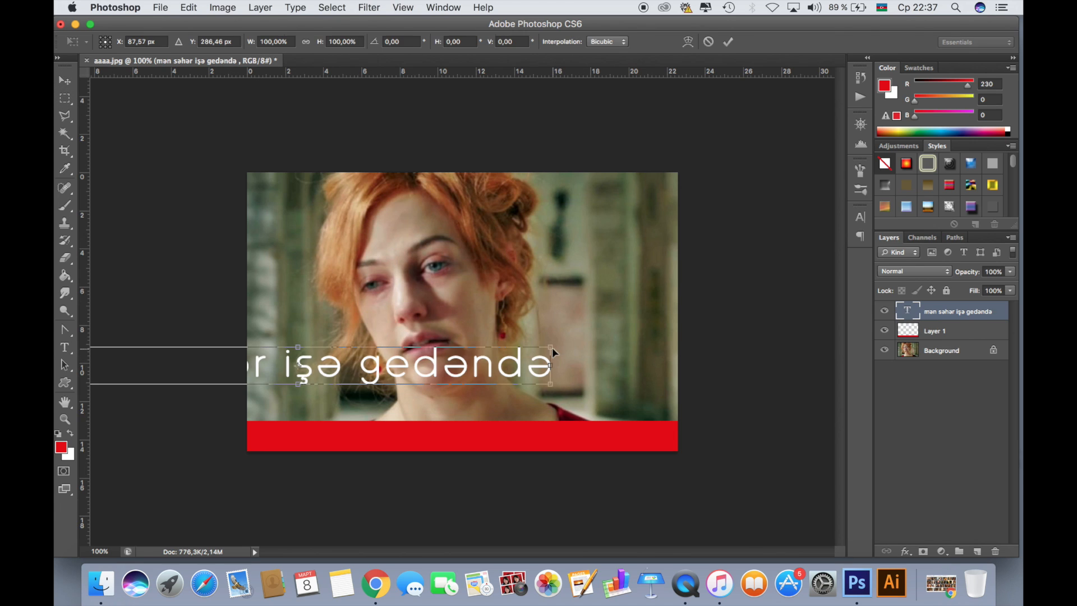
{"action": "left_click_drag", "start_coordinate": [550, 348], "coordinate": [322, 435]}
{"action": "key", "text": "Return"}
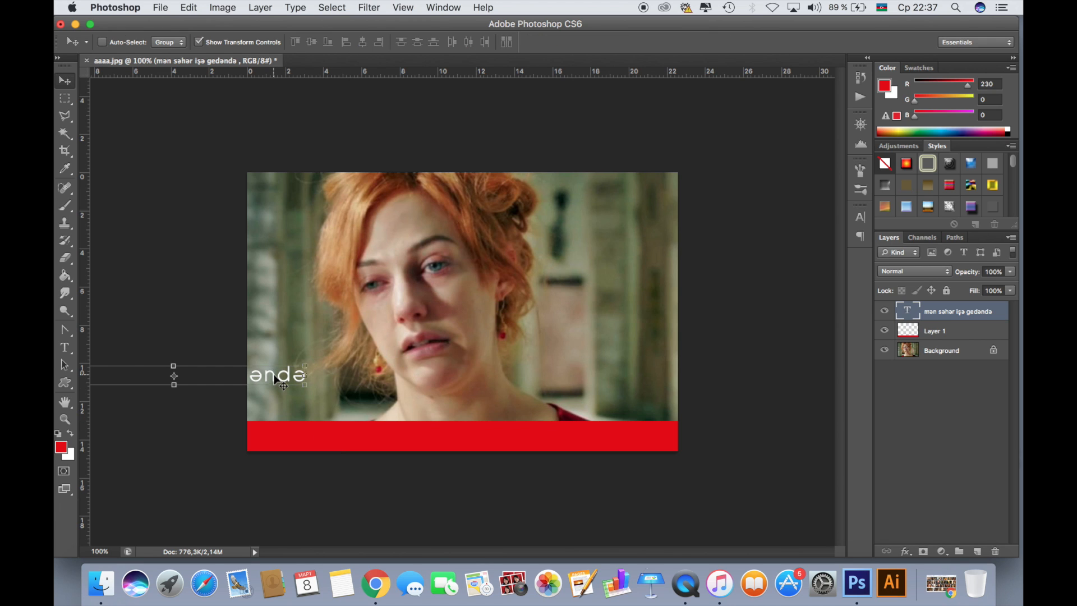
Center the caption inside the red strip, nudging it down into place, and turn off the transform controls.
{"action": "left_click_drag", "start_coordinate": [275, 375], "coordinate": [563, 431]}
{"action": "key", "text": "Down"}
{"action": "key", "text": "Down"}
{"action": "key", "text": "Down"}
{"action": "key", "text": "Down"}
{"action": "key", "text": "Down"}
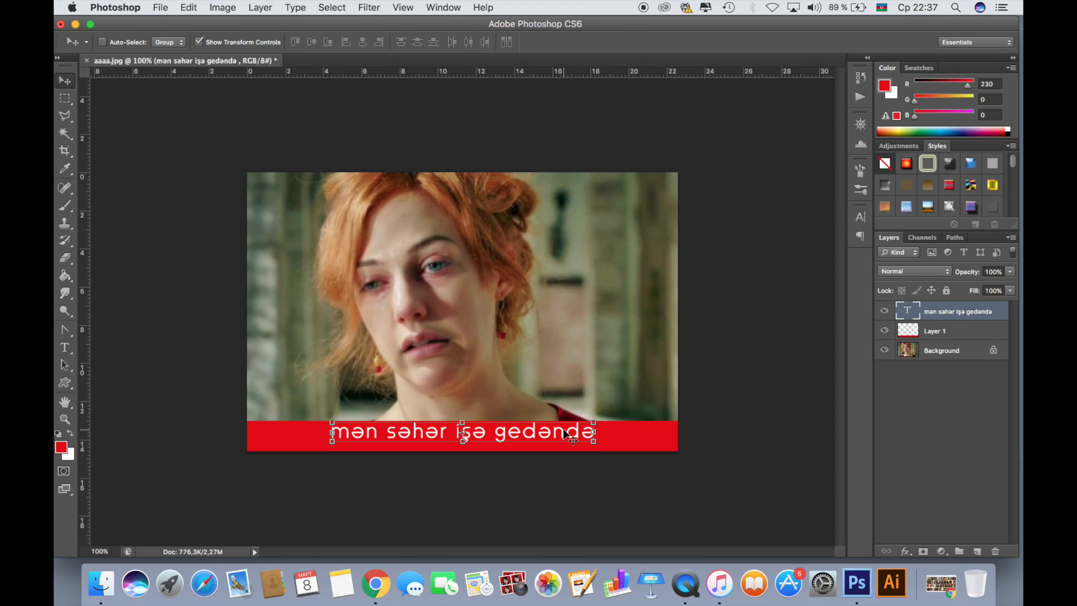
{"action": "left_click", "coordinate": [198, 42]}
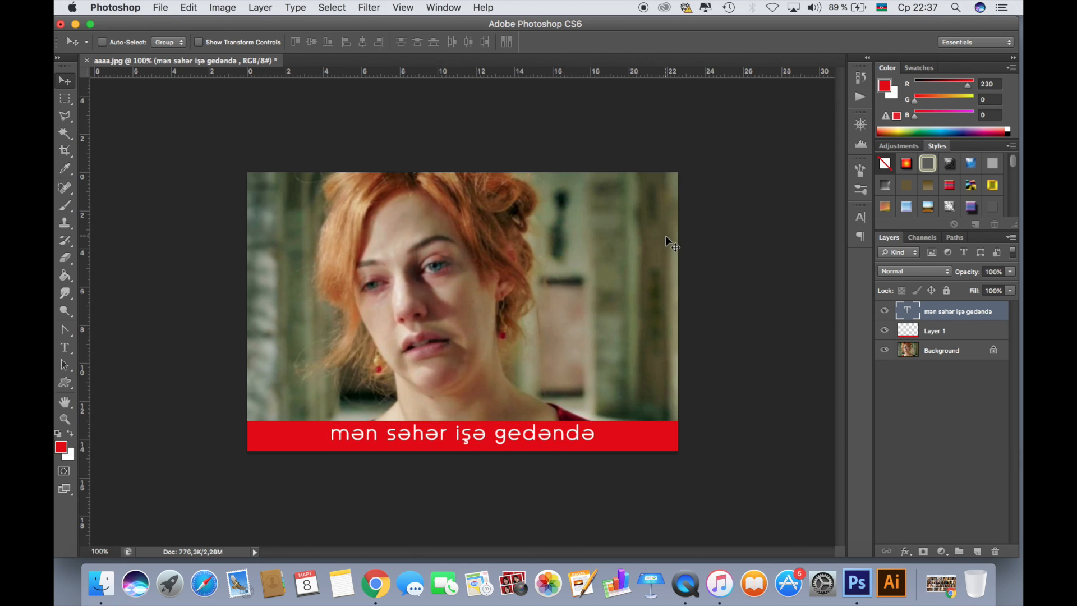
{"action": "key", "text": "Down"}
{"action": "key", "text": "Down"}
{"action": "key", "text": "Down"}
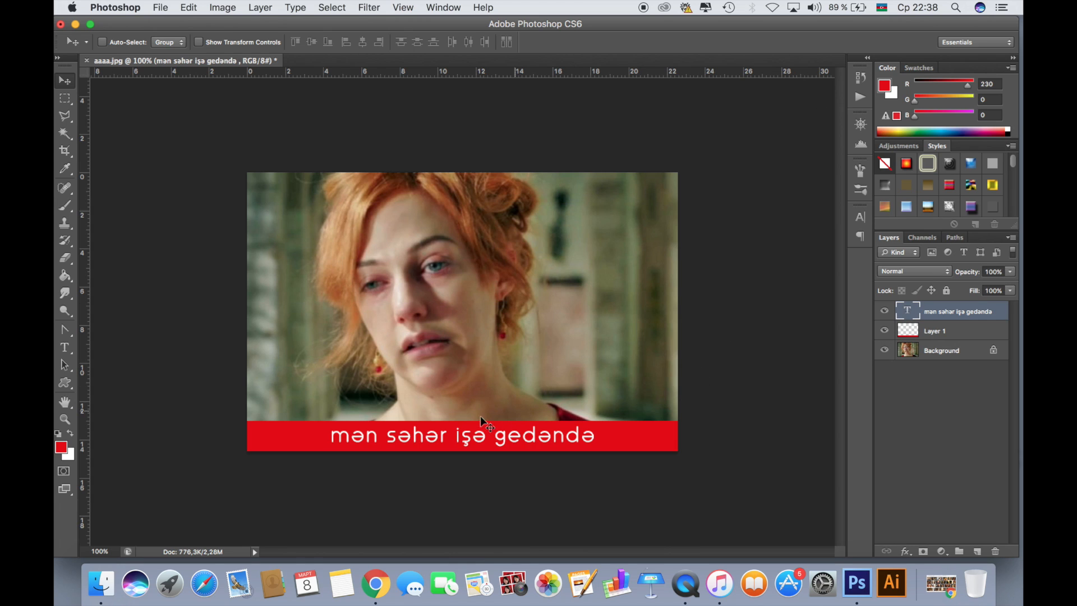
Hide the caption and red strip layers, and draw a red oval speech-bubble custom shape about 184 × 130 px over the photo.
{"action": "left_click", "coordinate": [884, 310]}
{"action": "left_click", "coordinate": [885, 331]}
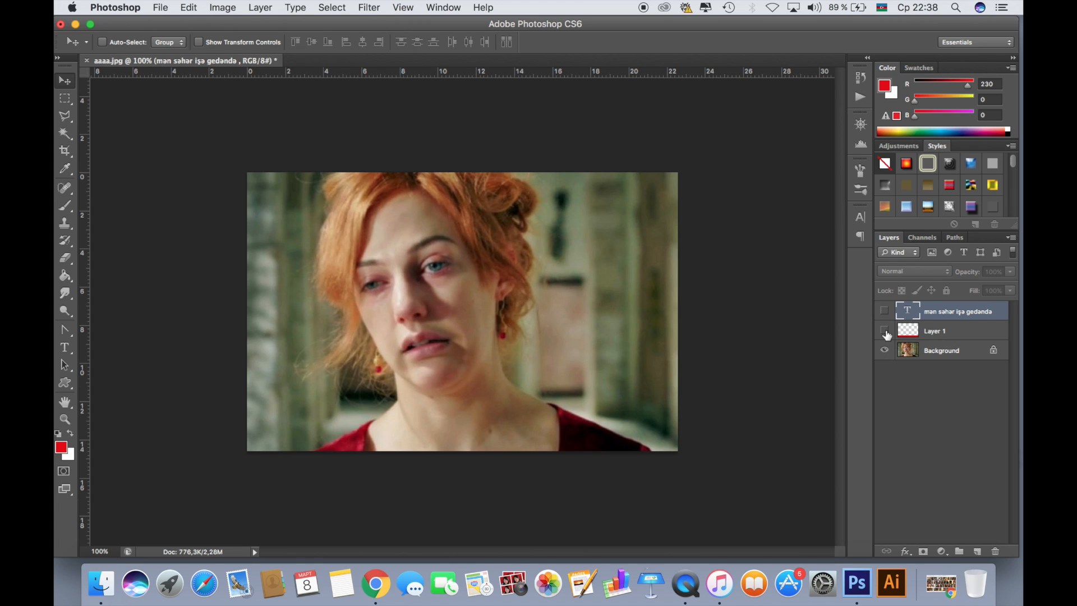
{"action": "left_click", "coordinate": [68, 385]}
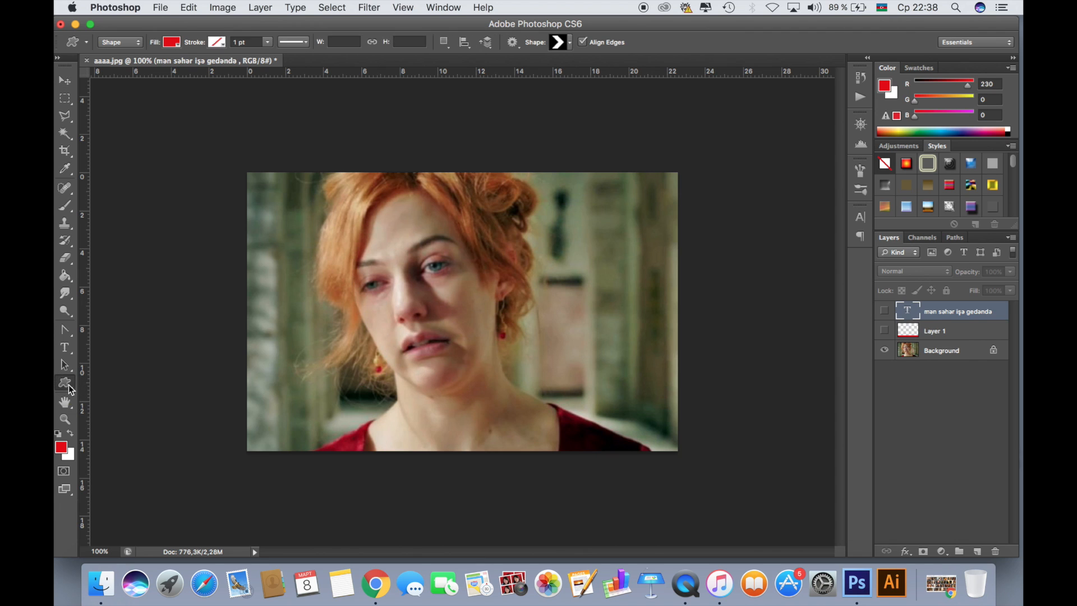
{"action": "left_click", "coordinate": [556, 42]}
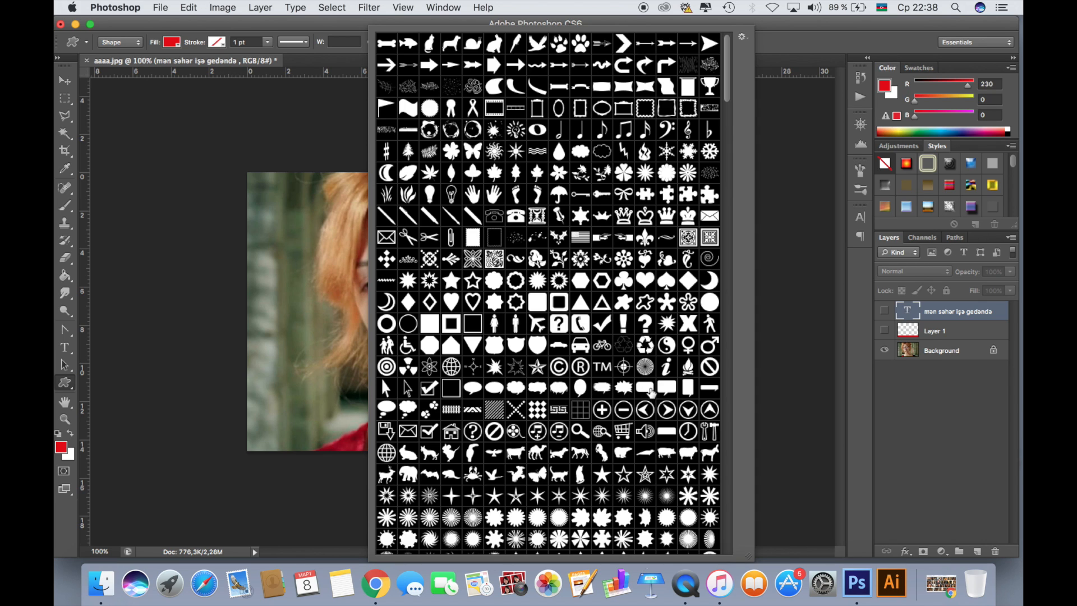
{"action": "left_click", "coordinate": [476, 389]}
{"action": "left_click_drag", "start_coordinate": [296, 279], "coordinate": [488, 372]}
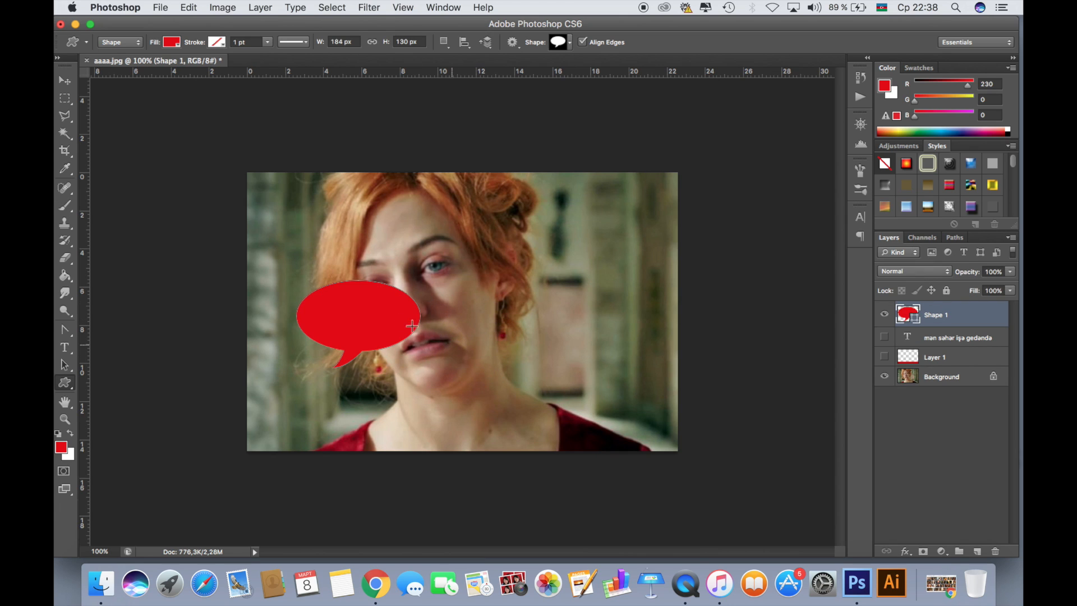
Move the oval speech bubble to the right of the woman's face and enlarge it proportionally to about 138.5%.
{"action": "left_click", "coordinate": [63, 81]}
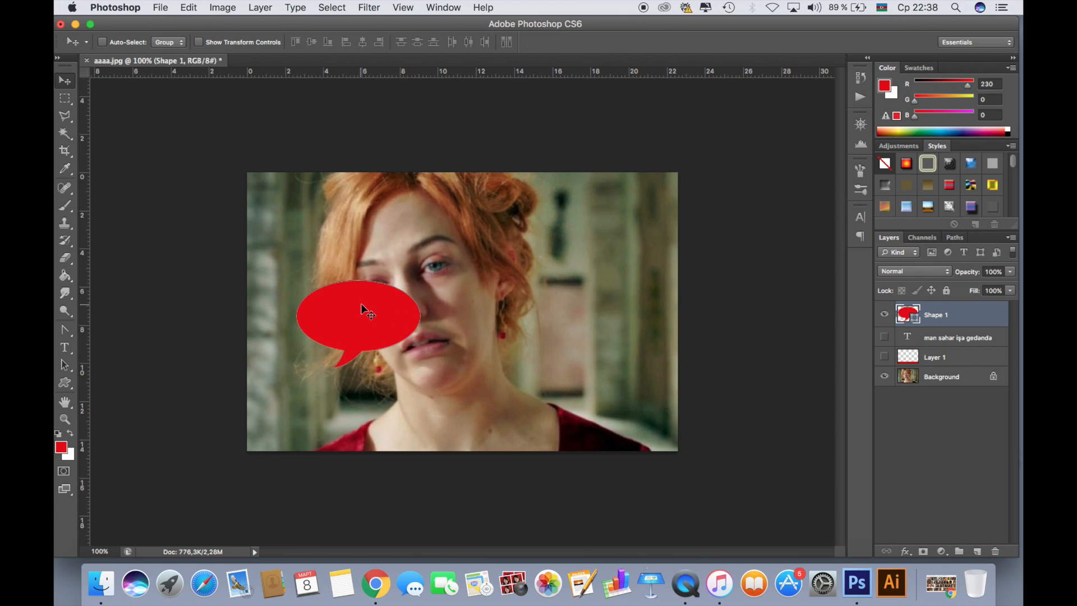
{"action": "left_click_drag", "start_coordinate": [362, 303], "coordinate": [510, 276]}
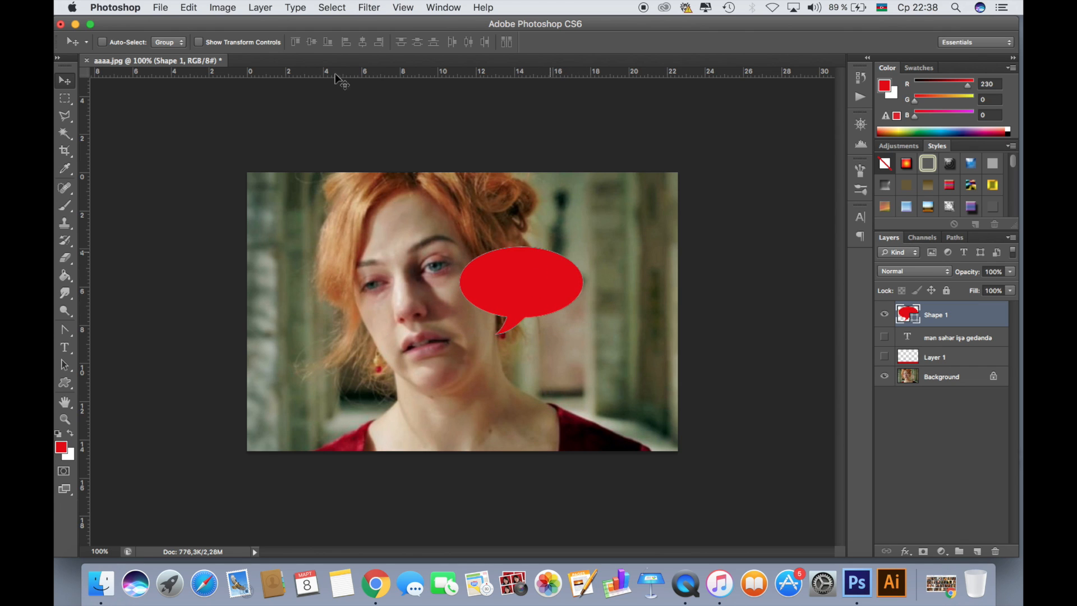
{"action": "left_click", "coordinate": [226, 45]}
{"action": "left_click_drag", "start_coordinate": [583, 250], "coordinate": [632, 218]}
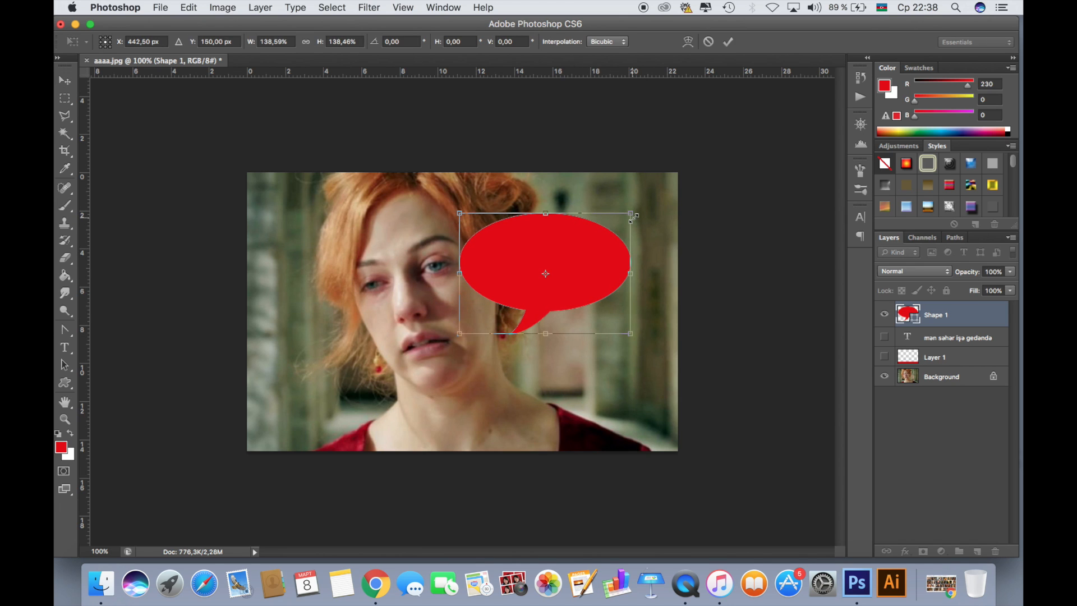
{"action": "key", "text": "Return"}
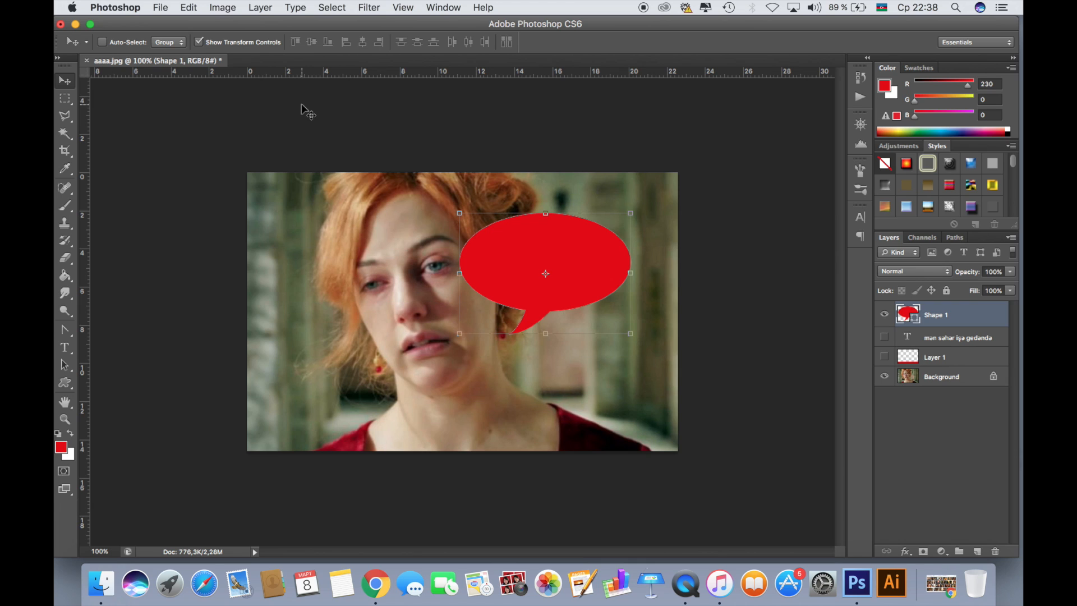
{"action": "left_click", "coordinate": [230, 42]}
Add the white text "zxzXZz" inside the oval speech bubble with the Type tool.
{"action": "left_click", "coordinate": [68, 349]}
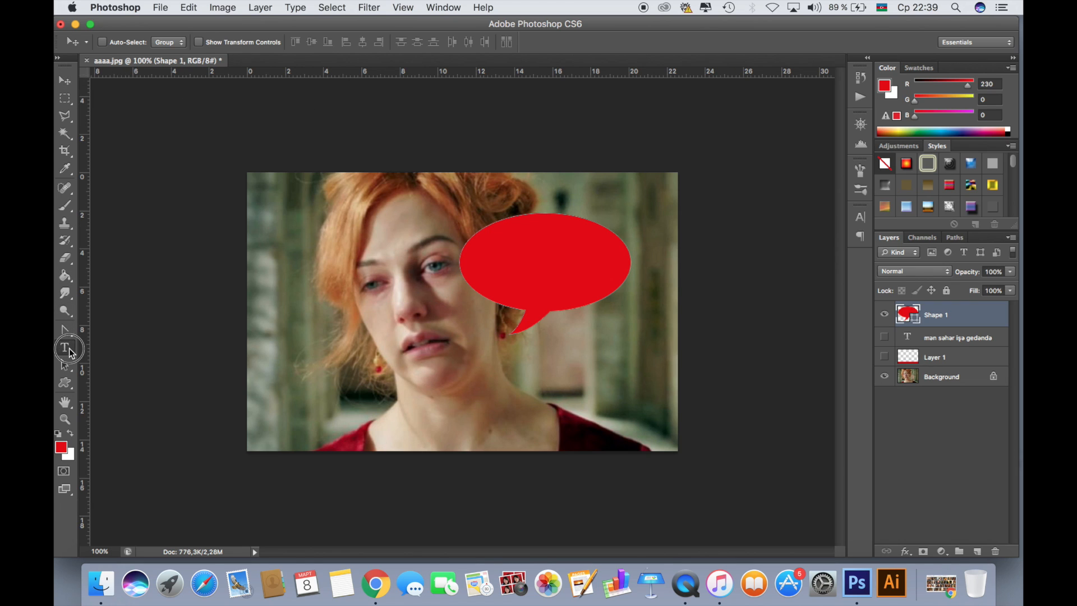
{"action": "left_click", "coordinate": [512, 254]}
{"action": "type", "text": "zxzXZz"}
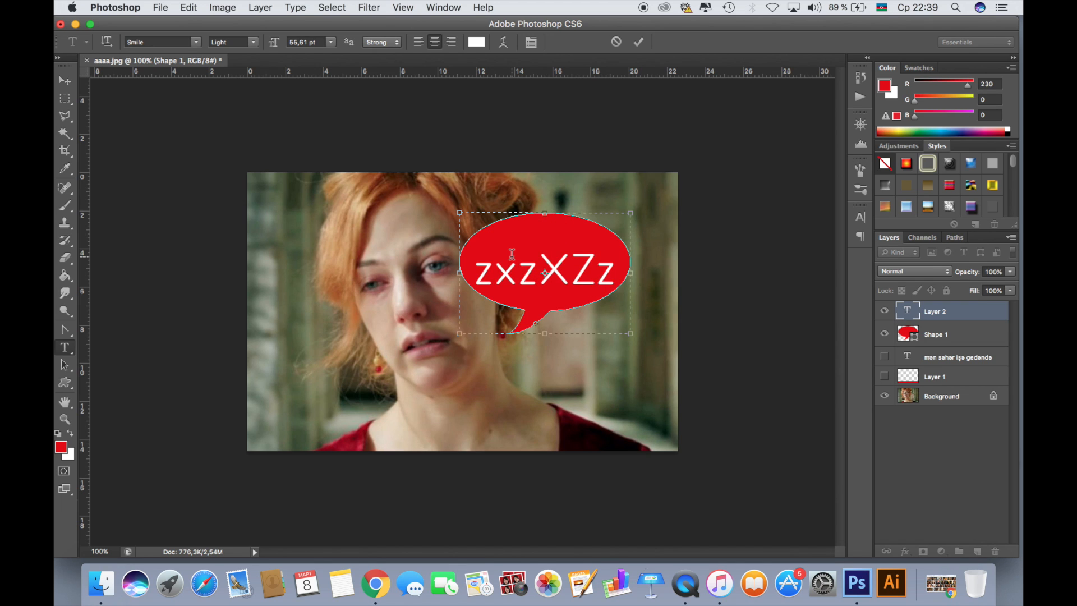
{"action": "double_click", "coordinate": [511, 254]}
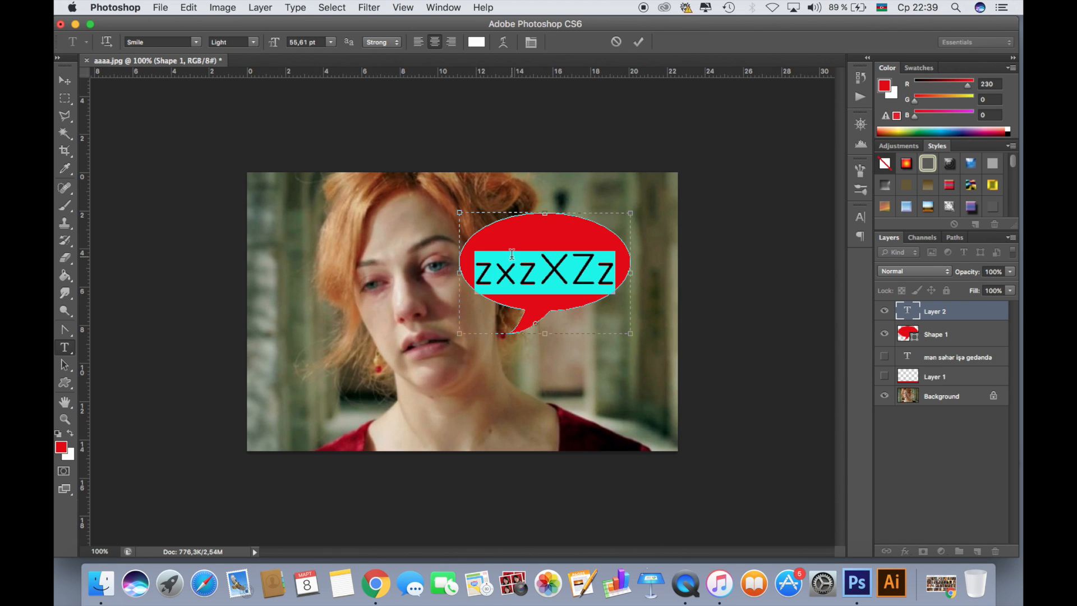
{"action": "left_click", "coordinate": [64, 80]}
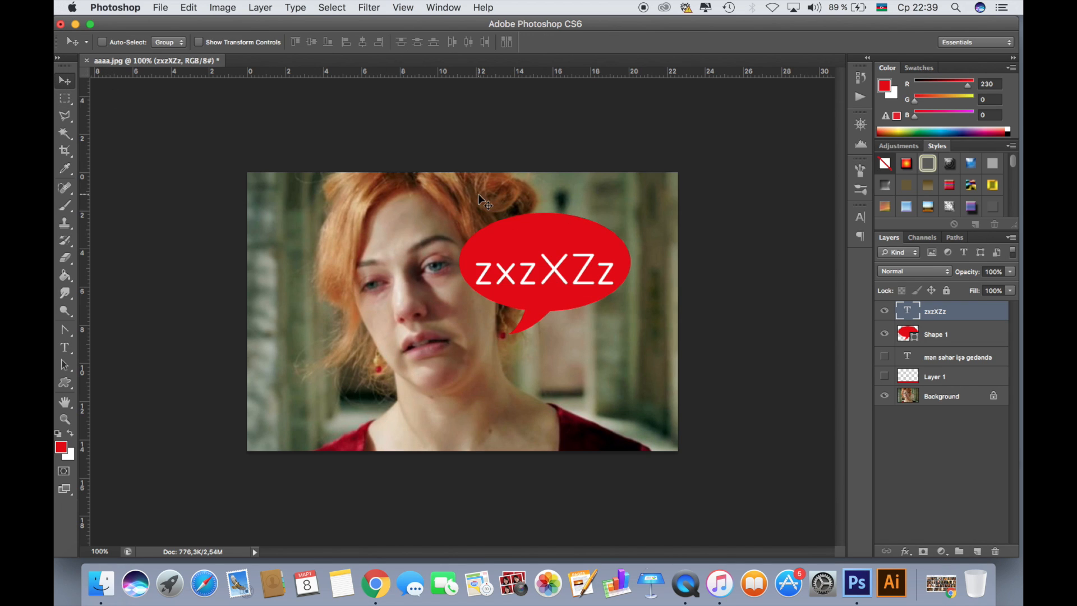
Draw a red cloud-shaped thought-bubble custom shape about 212 × 222 px over the left side of the photo.
{"action": "left_click", "coordinate": [65, 384]}
{"action": "left_click", "coordinate": [563, 42]}
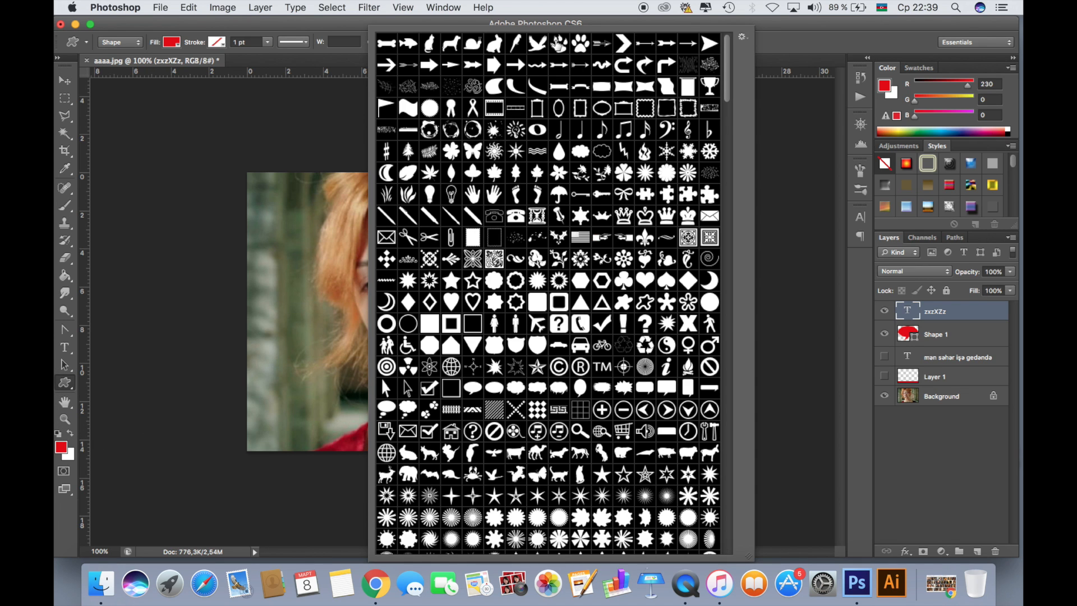
{"action": "left_click", "coordinate": [408, 415]}
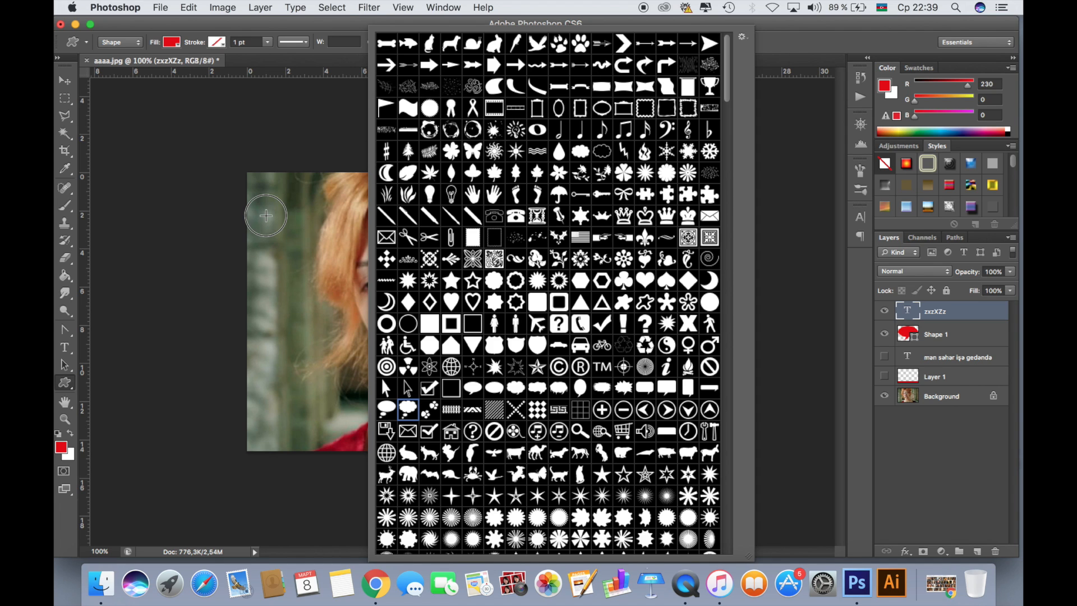
{"action": "left_click_drag", "start_coordinate": [265, 218], "coordinate": [545, 365]}
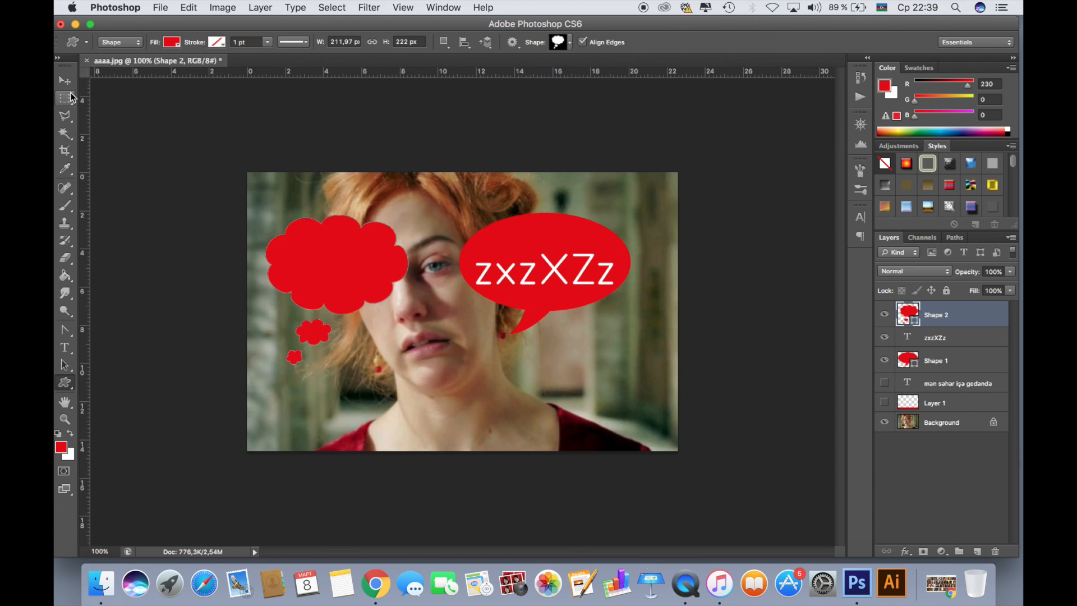
Delete the oval speech bubble layer (Shape 1) and its "zxzXZz" text layer.
{"action": "left_click", "coordinate": [65, 81]}
{"action": "left_click", "coordinate": [939, 359]}
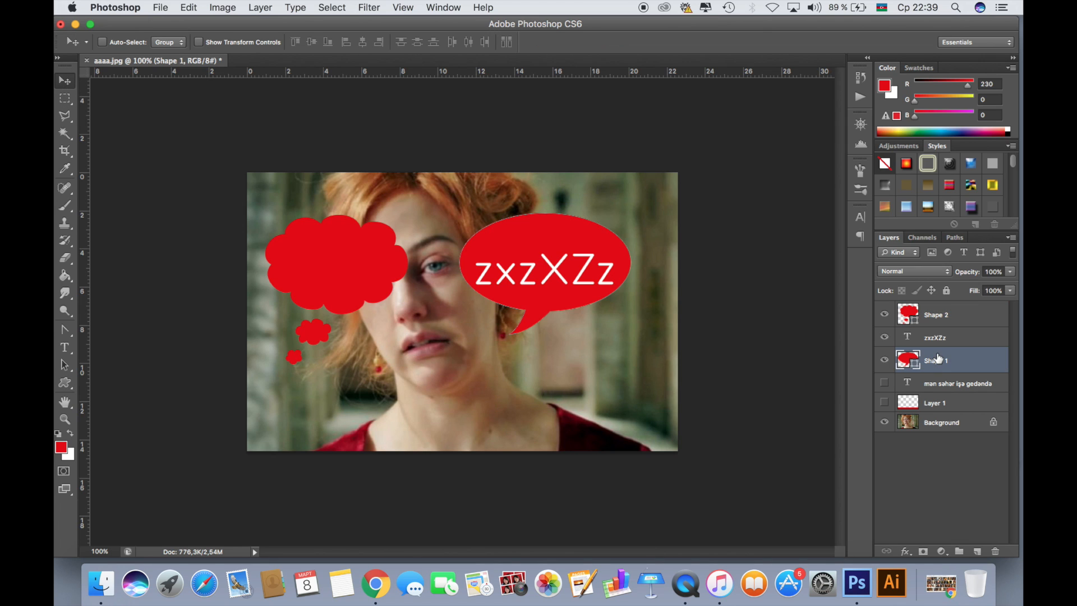
{"action": "key", "text": "Delete"}
{"action": "left_click", "coordinate": [936, 337]}
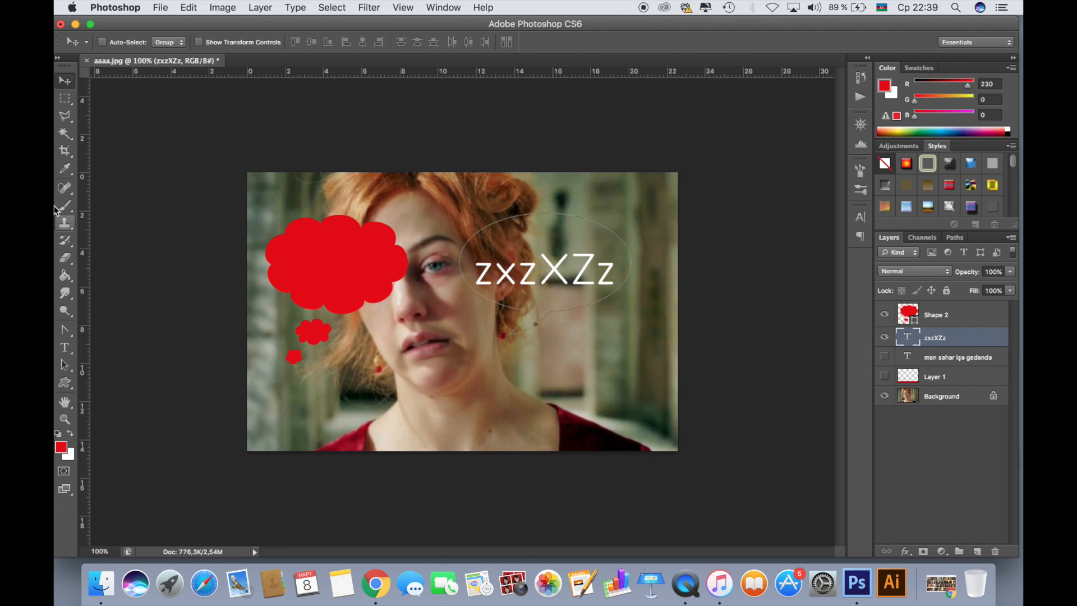
{"action": "left_click", "coordinate": [337, 268]}
{"action": "left_click", "coordinate": [965, 359]}
{"action": "left_click", "coordinate": [961, 339]}
{"action": "right_click", "coordinate": [960, 339]}
{"action": "left_click", "coordinate": [985, 343]}
{"action": "left_click_drag", "start_coordinate": [935, 342], "coordinate": [995, 552]}
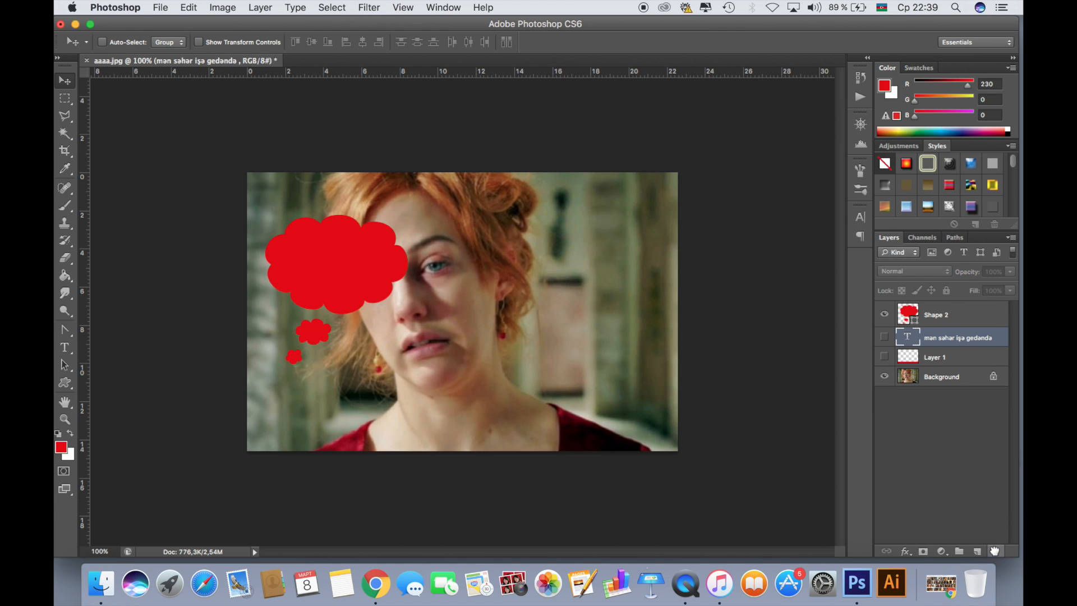
Select the thought bubble and move it to the right of the woman's face, beside her neck and cheek.
{"action": "right_click", "coordinate": [347, 296]}
{"action": "left_click", "coordinate": [355, 293]}
{"action": "left_click_drag", "start_coordinate": [340, 281], "coordinate": [542, 184]}
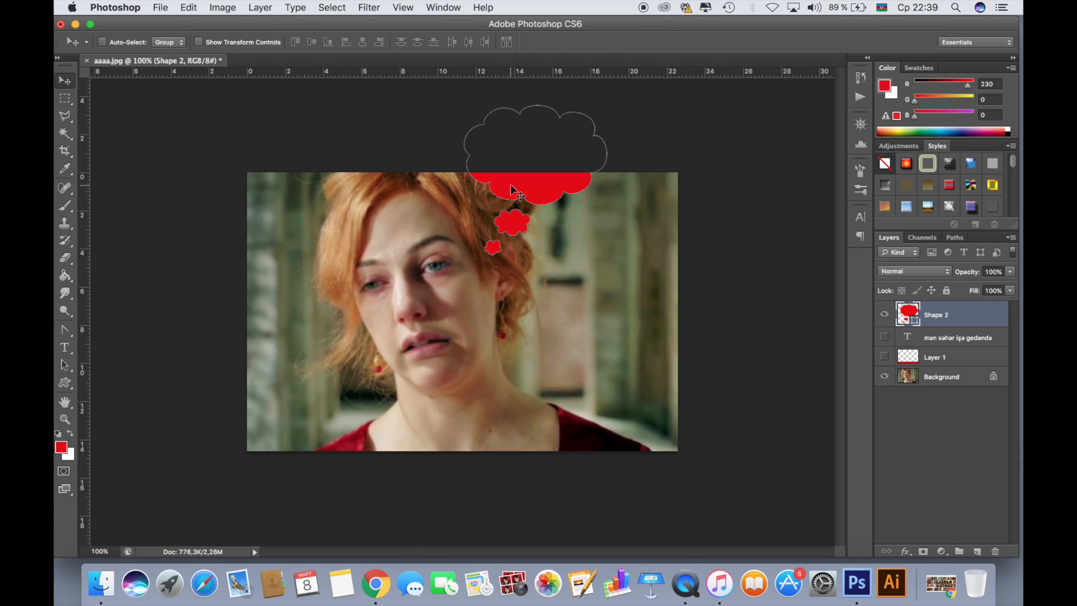
{"action": "left_click_drag", "start_coordinate": [550, 222], "coordinate": [578, 328]}
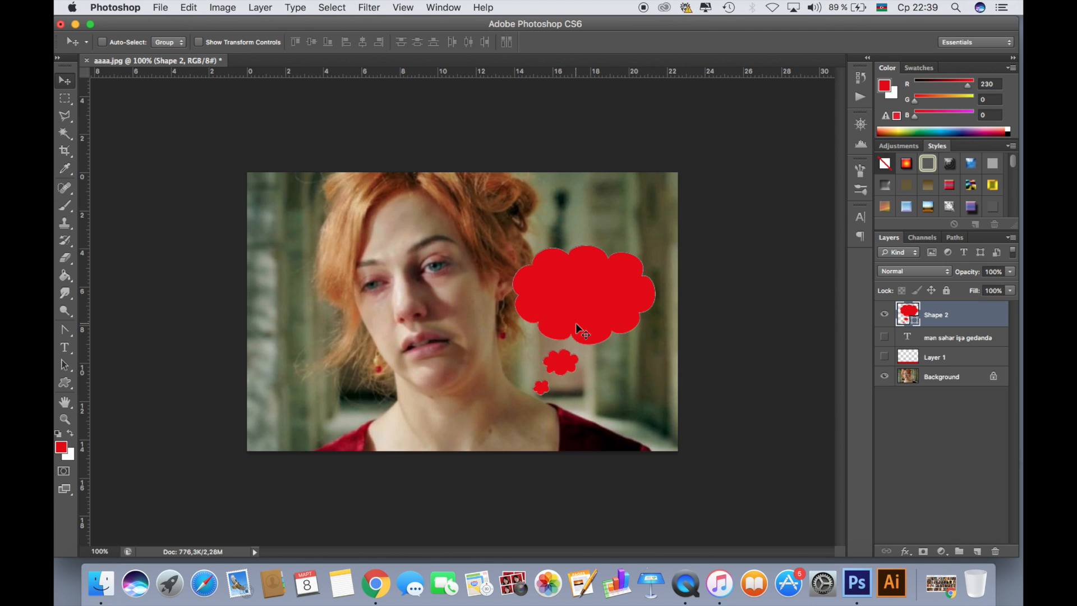